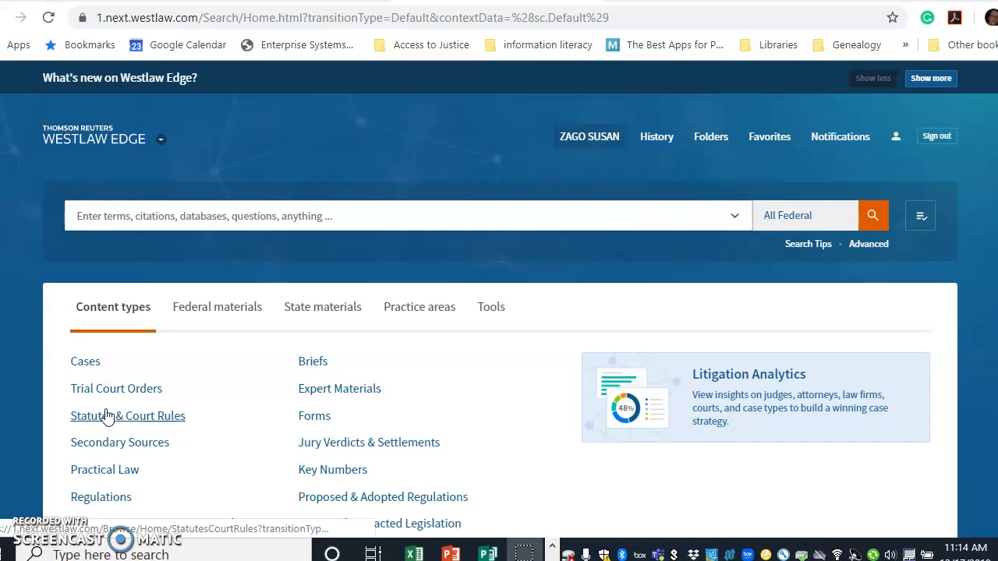
Open the Jurisprudence & Encyclopedias collection within Secondary Sources.
click(97, 444)
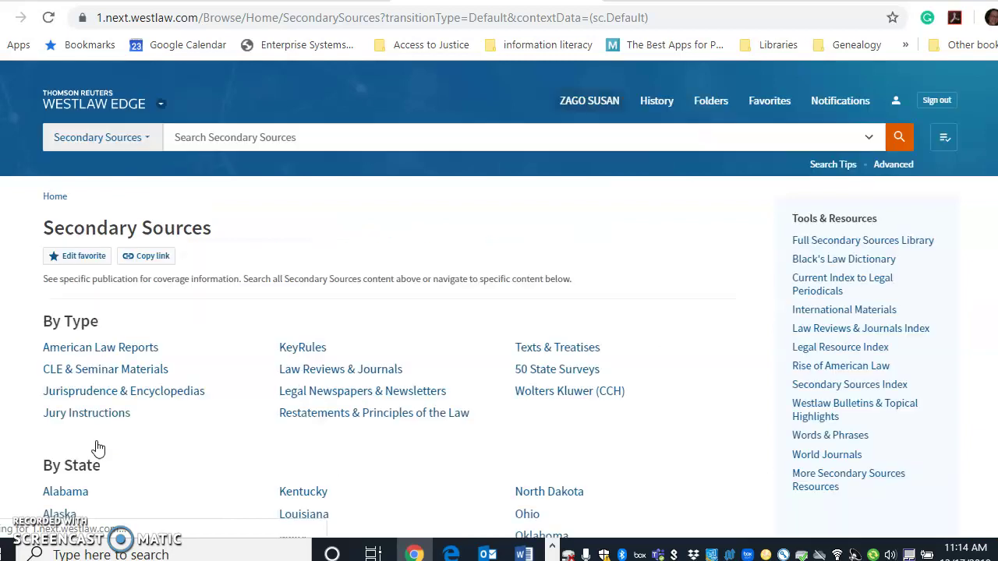
click(356, 340)
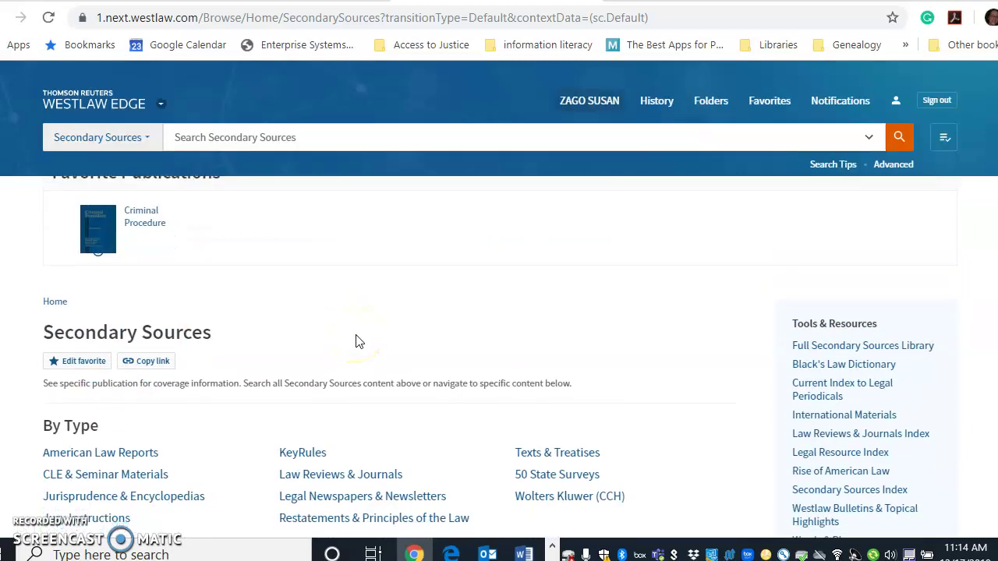
scroll(357, 341, down, 2)
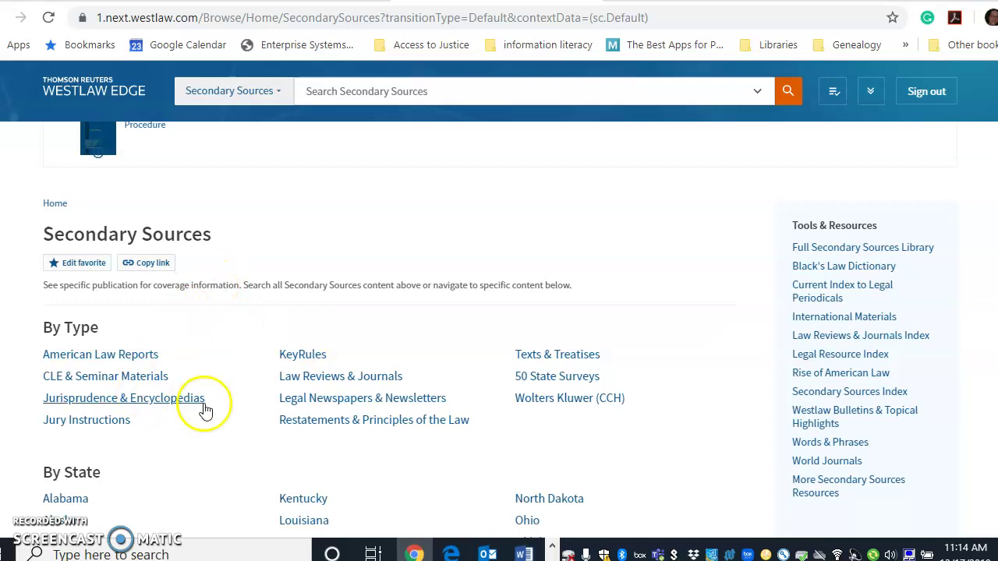
click(58, 405)
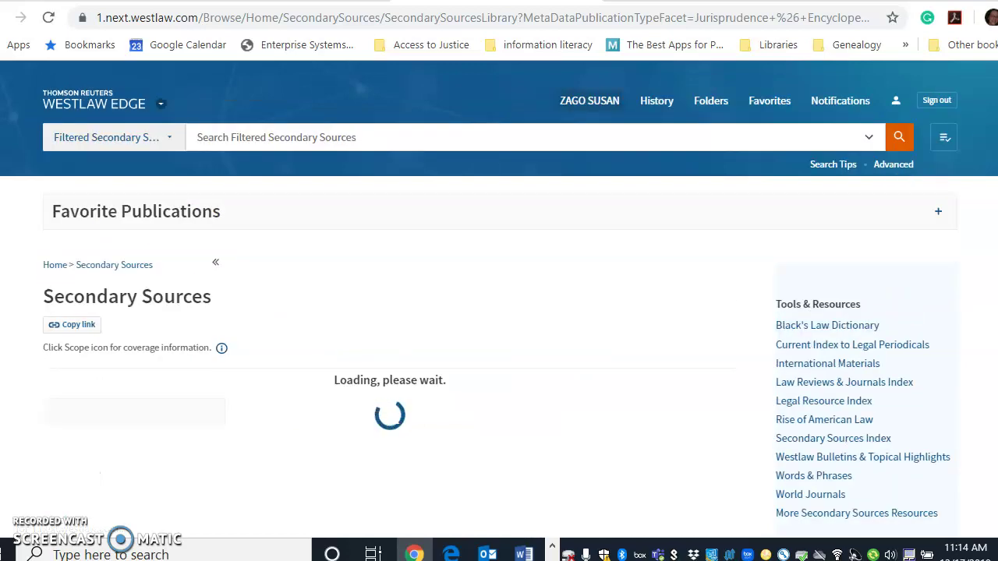
Select American Jurisprudence 2d and Corpus Juris Secundum in the list of filtered publications.
scroll(499, 351, down, 2)
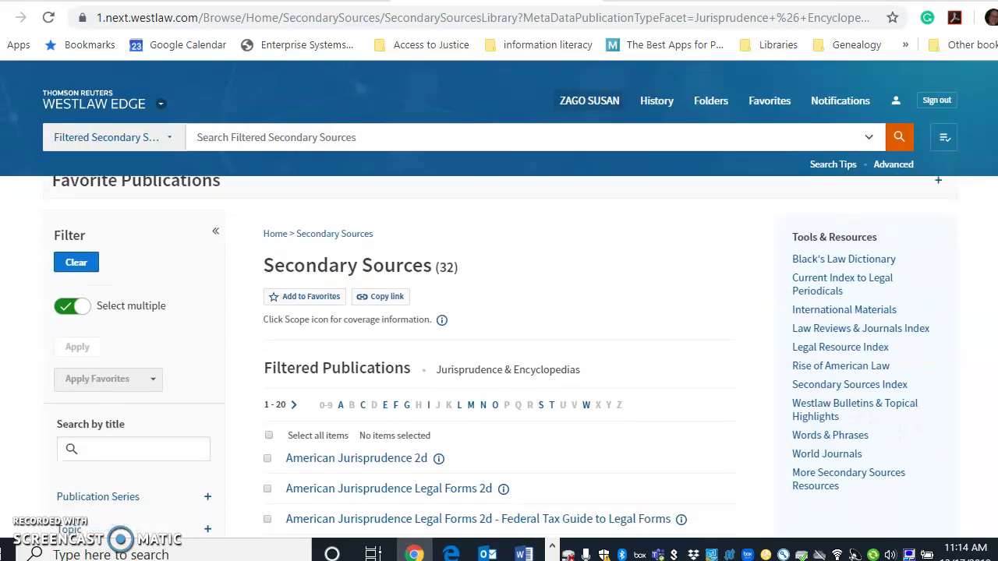
scroll(499, 340, down, 3)
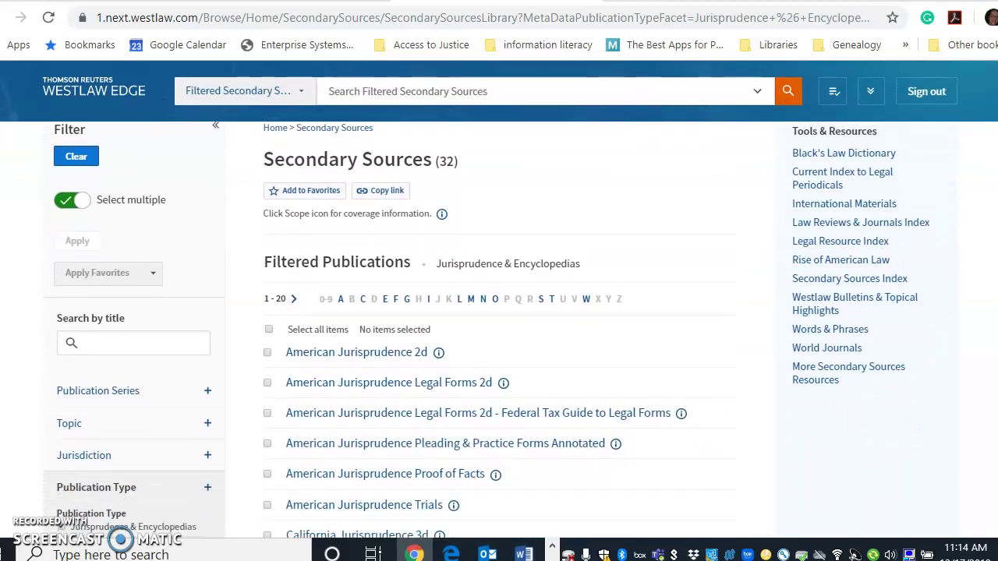
scroll(499, 340, down, 3)
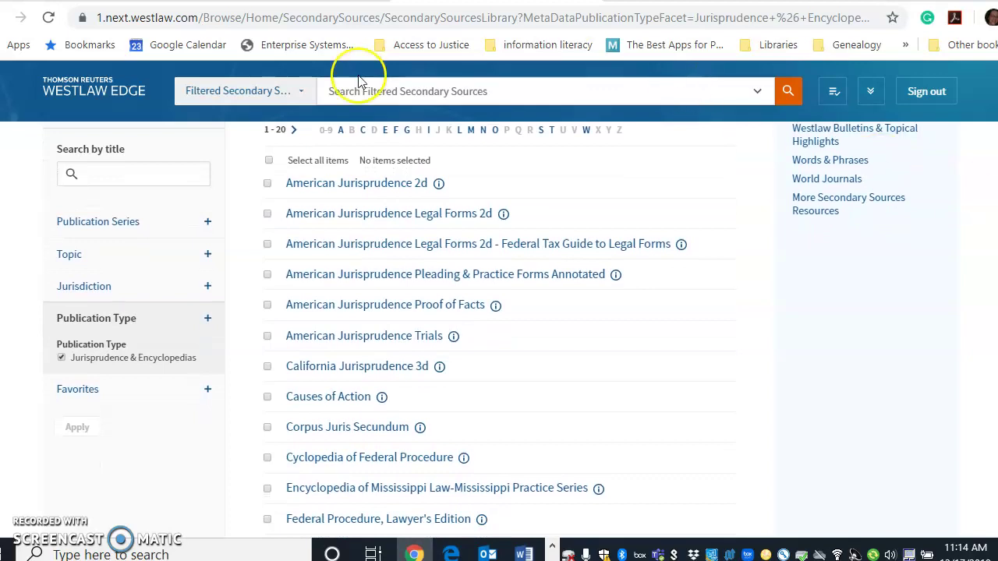
click(268, 187)
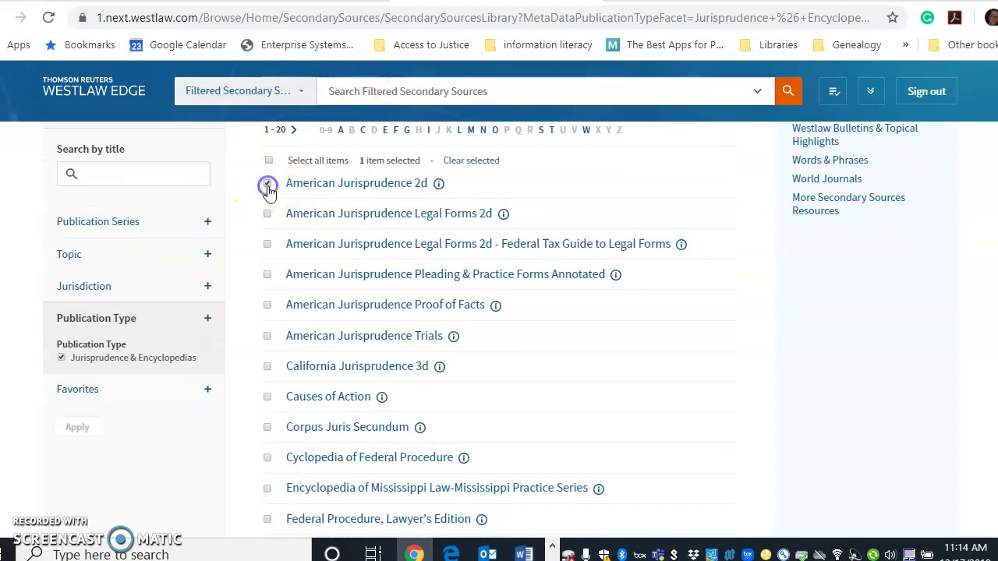
click(268, 428)
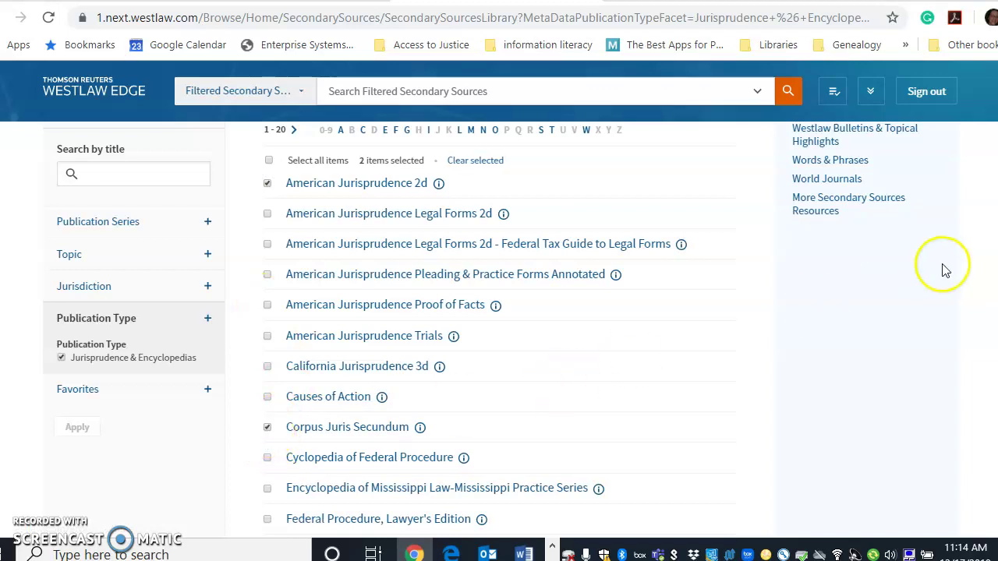
Search the selected publications for "first amendment" and school! and "substantial disruption".
scroll(785, 176, up, 4)
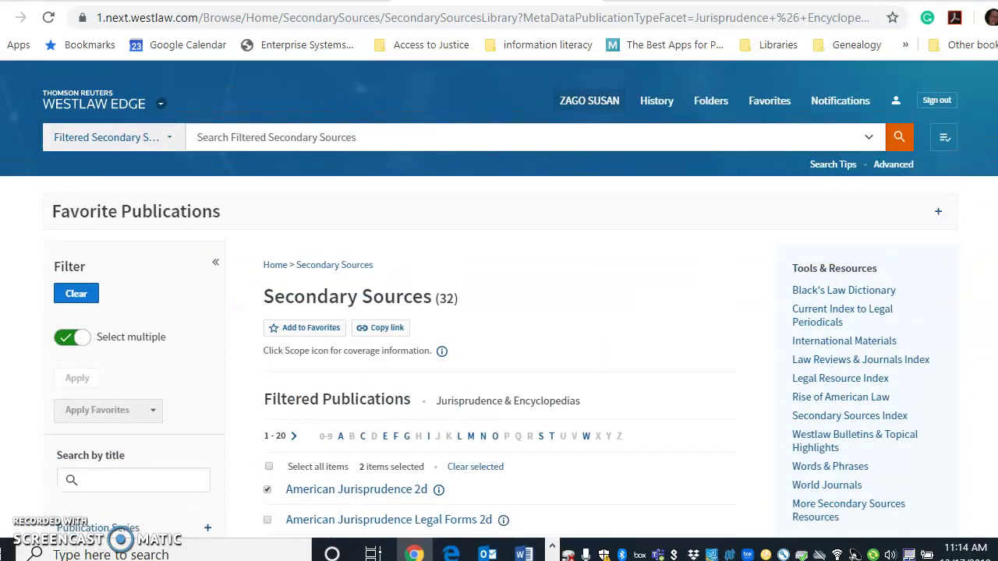
click(602, 144)
text("first amendment" and school! and "substantial disruption")
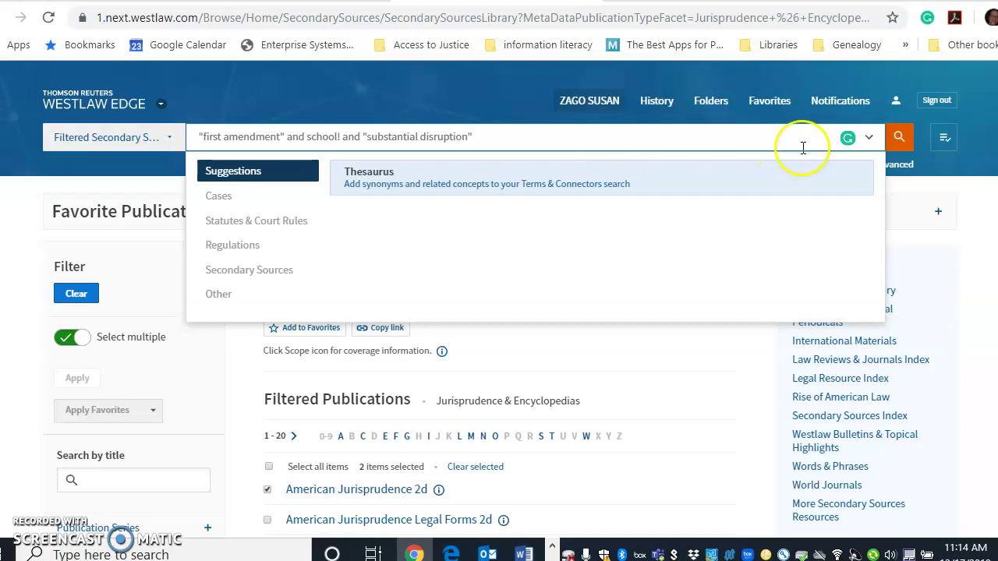
click(900, 141)
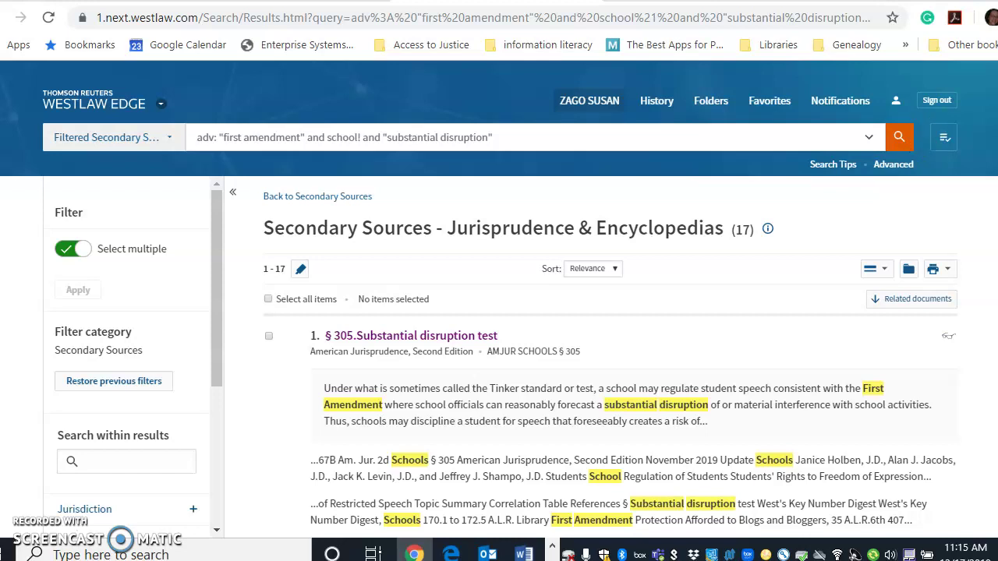
Look through the first search results and open the Corpus Juris Secundum entry § 1076, Students' rights of free speech and expression.
scroll(611, 352, down, 1)
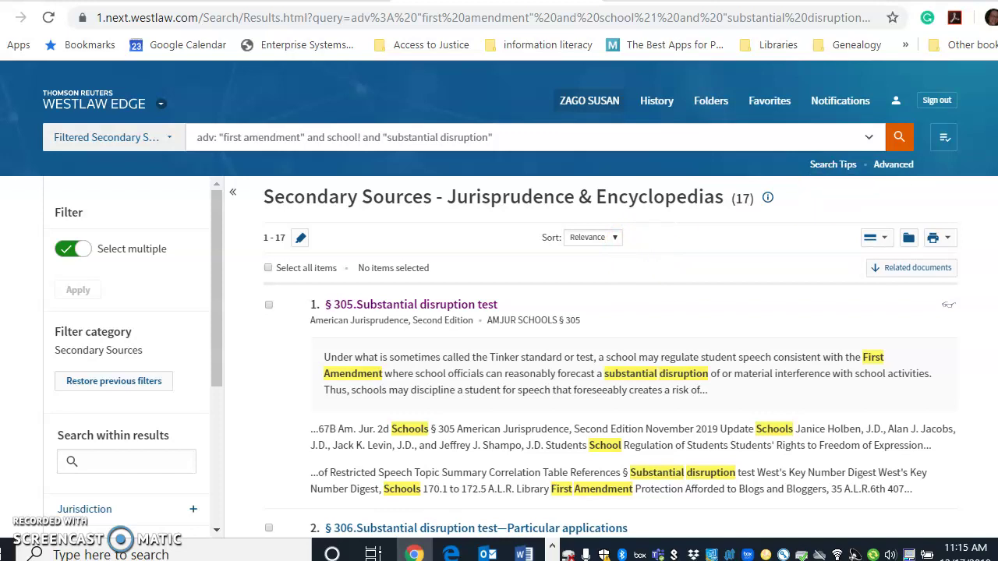
scroll(610, 366, down, 1)
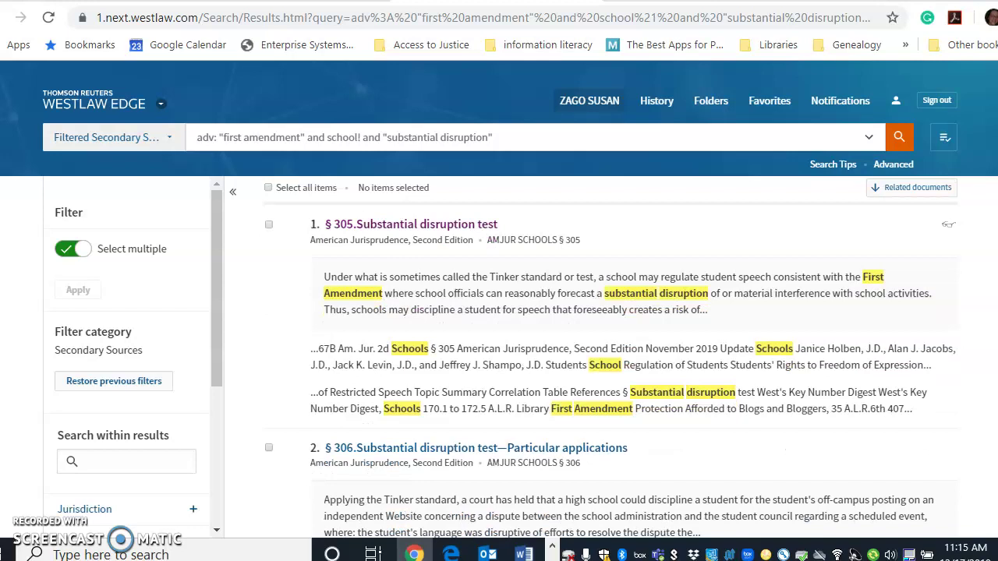
scroll(610, 351, down, 3)
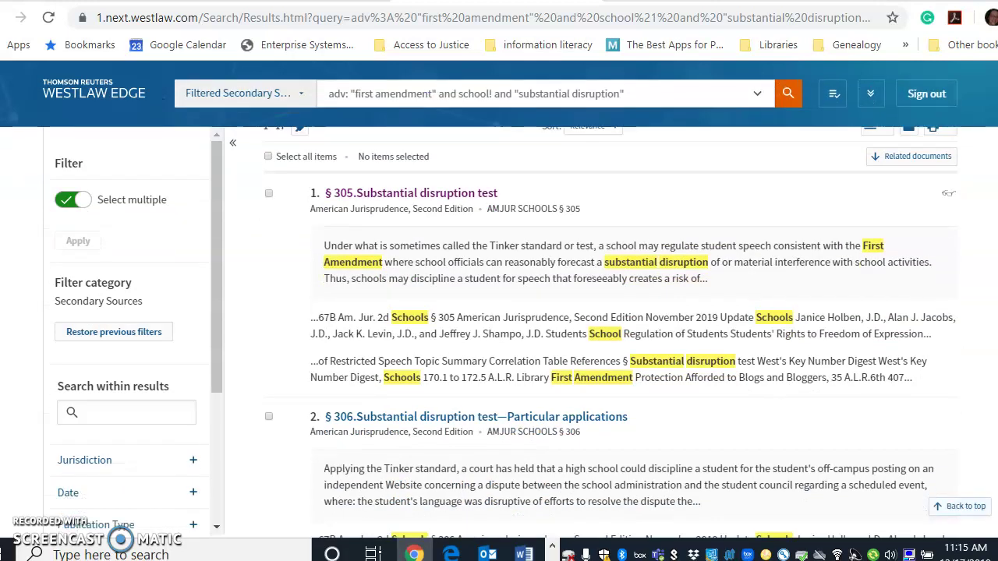
scroll(611, 351, down, 1)
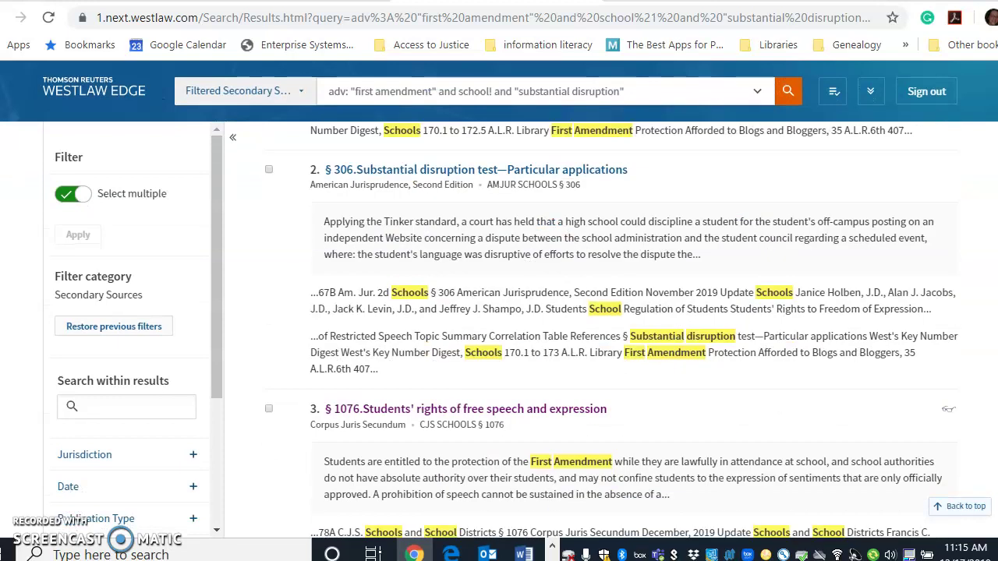
scroll(611, 351, down, 2)
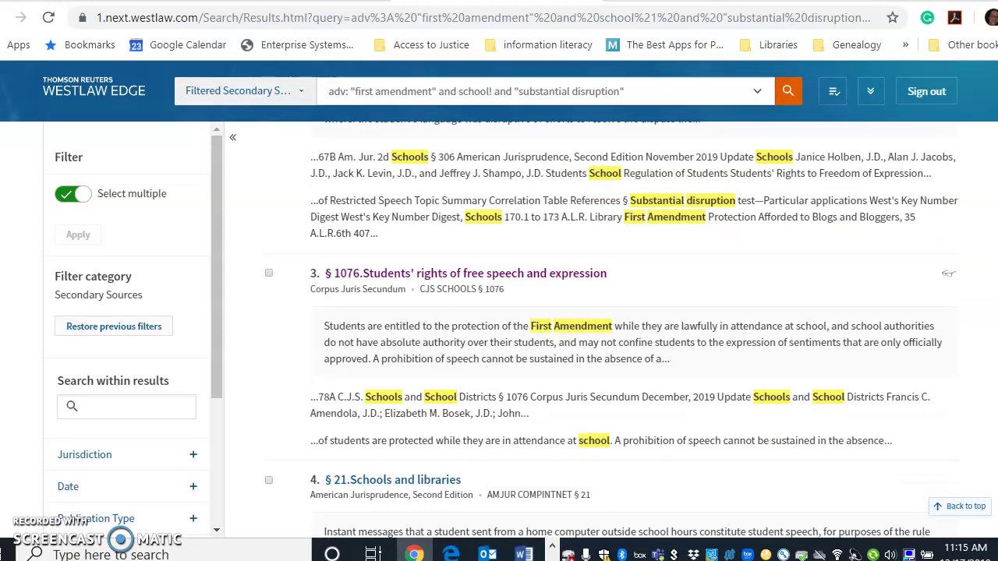
scroll(610, 351, down, 1)
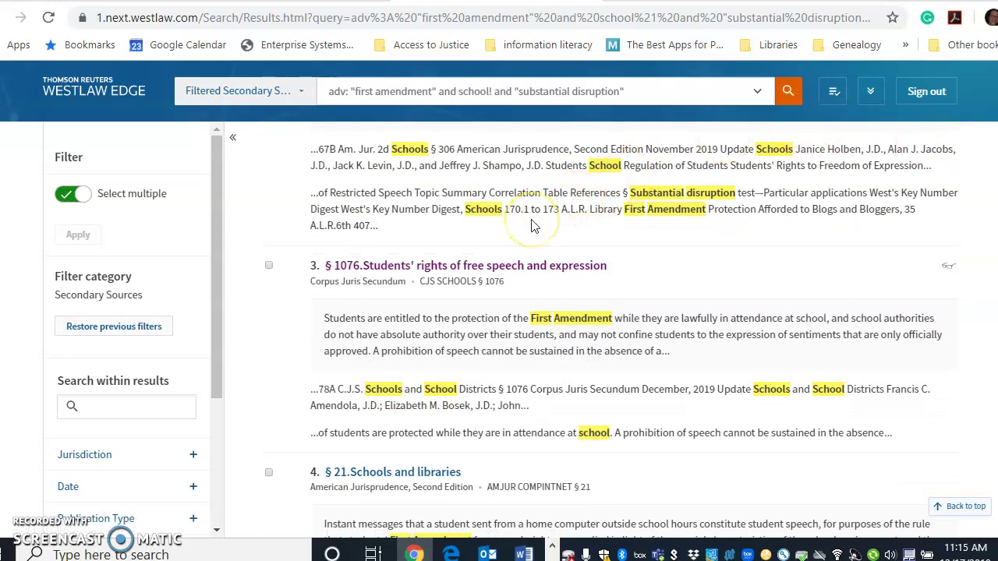
click(528, 274)
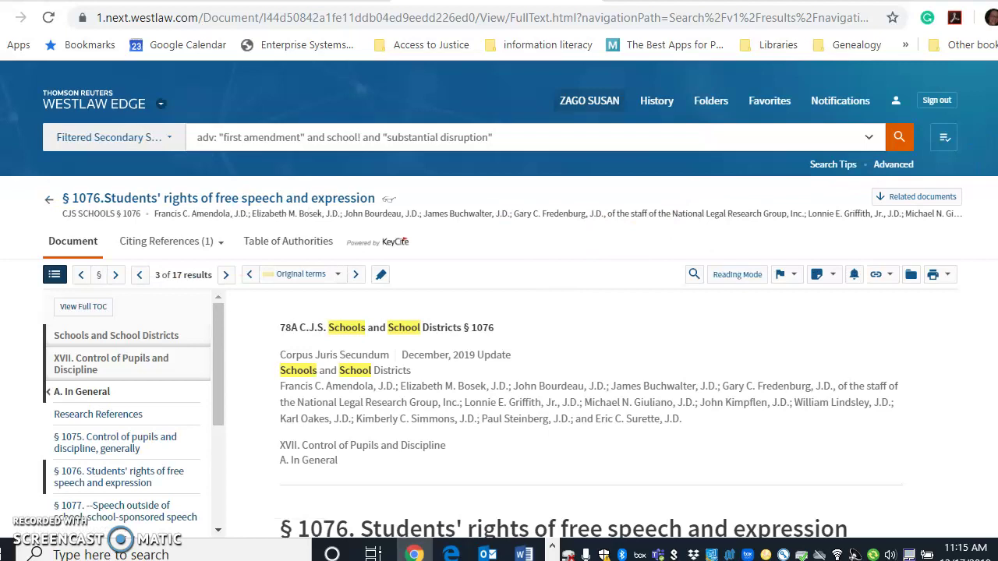
Read the summary and opening paragraphs of § 1076, including its Key Number reference and footnote markers 1 and 2.
scroll(591, 421, down, 4)
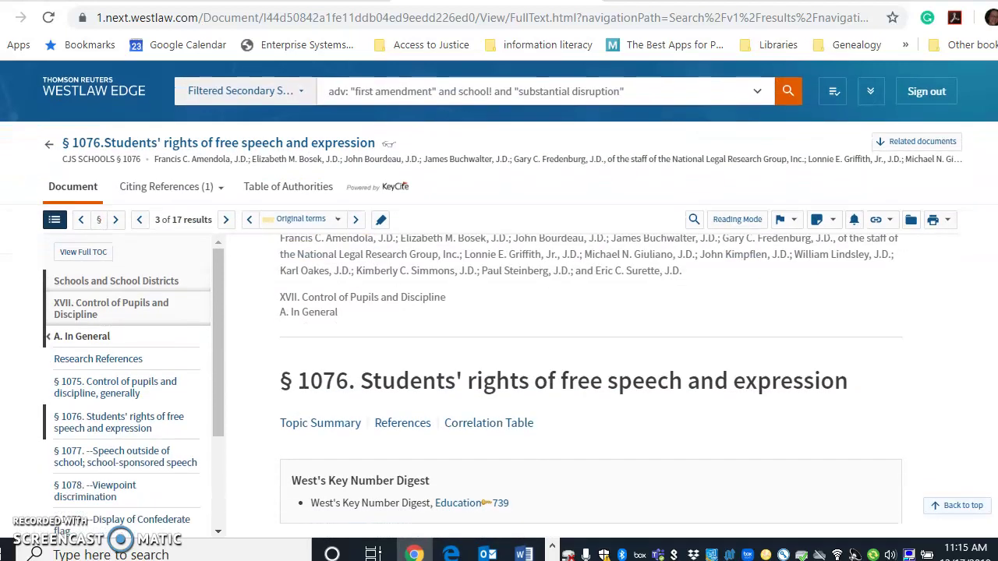
scroll(591, 390, down, 3)
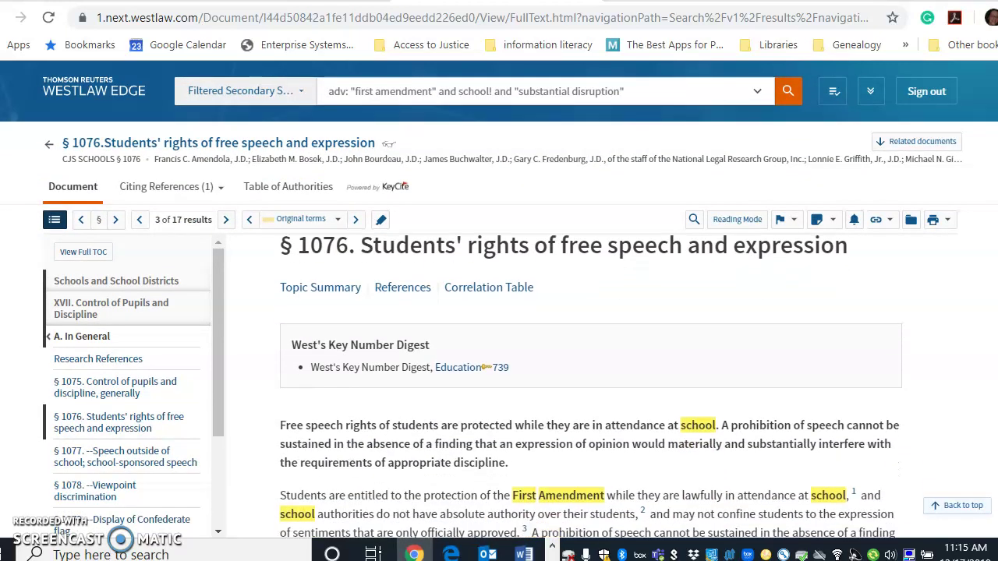
scroll(591, 390, down, 1)
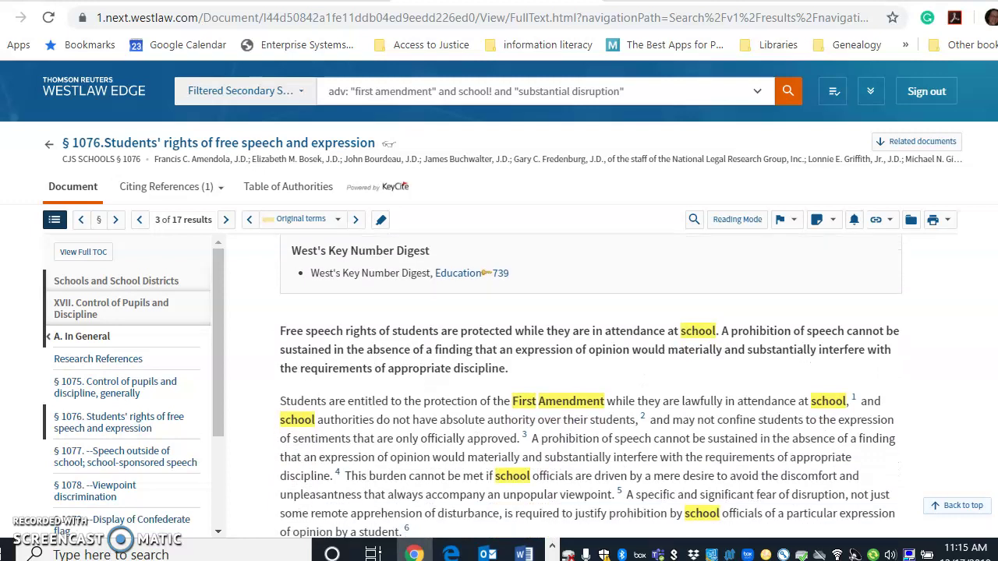
scroll(591, 386, down, 1)
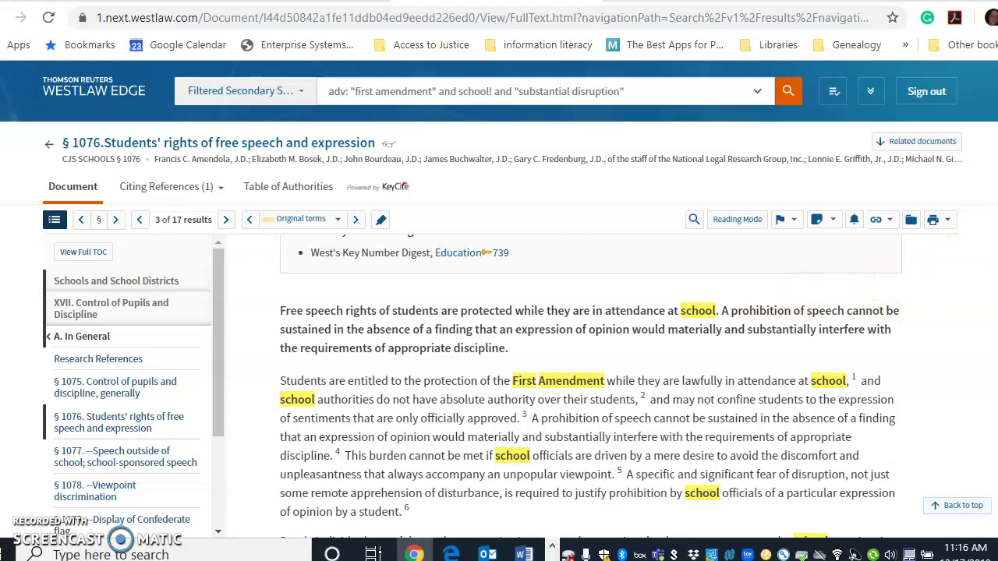
scroll(590, 386, down, 2)
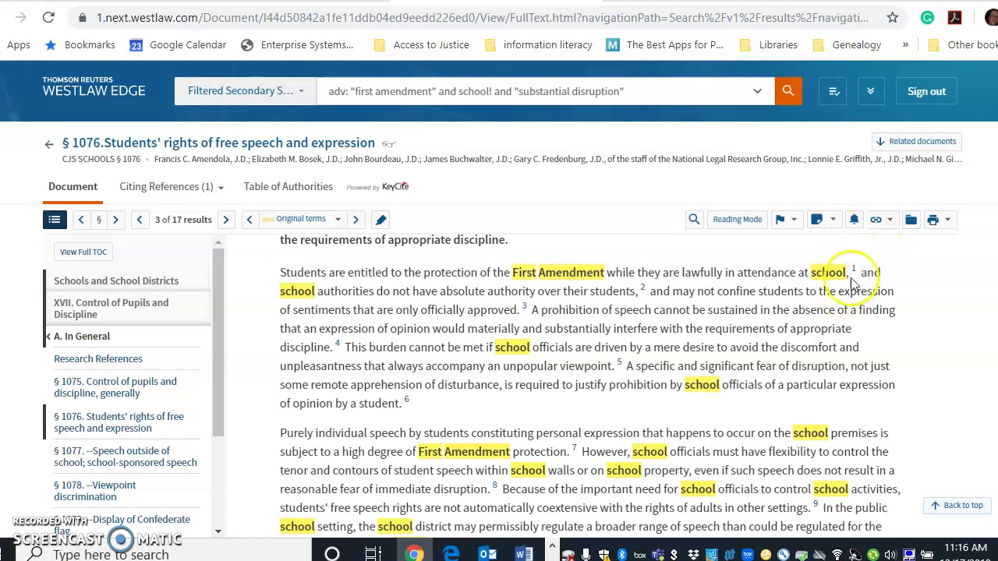
mouse_move(854, 271)
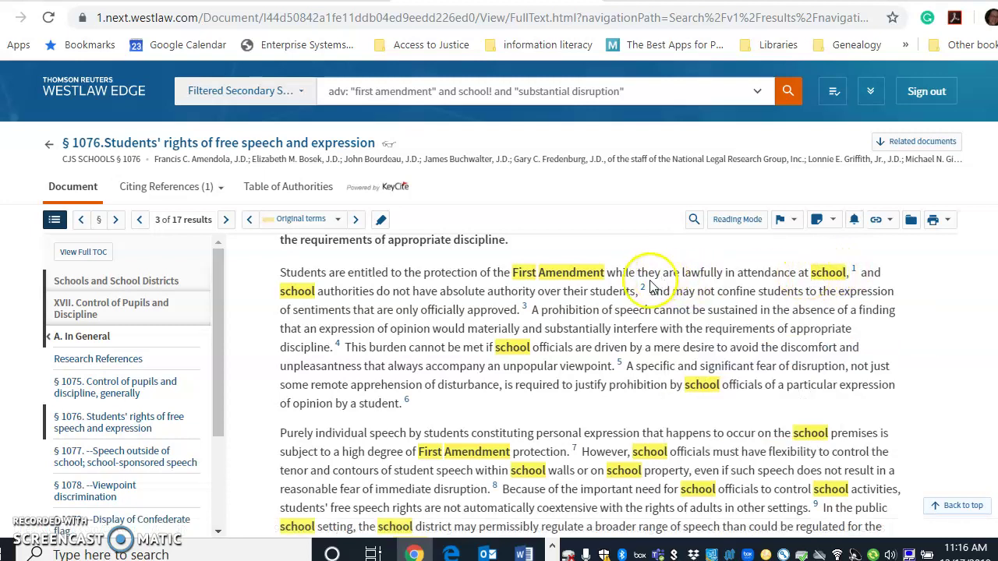
mouse_move(643, 295)
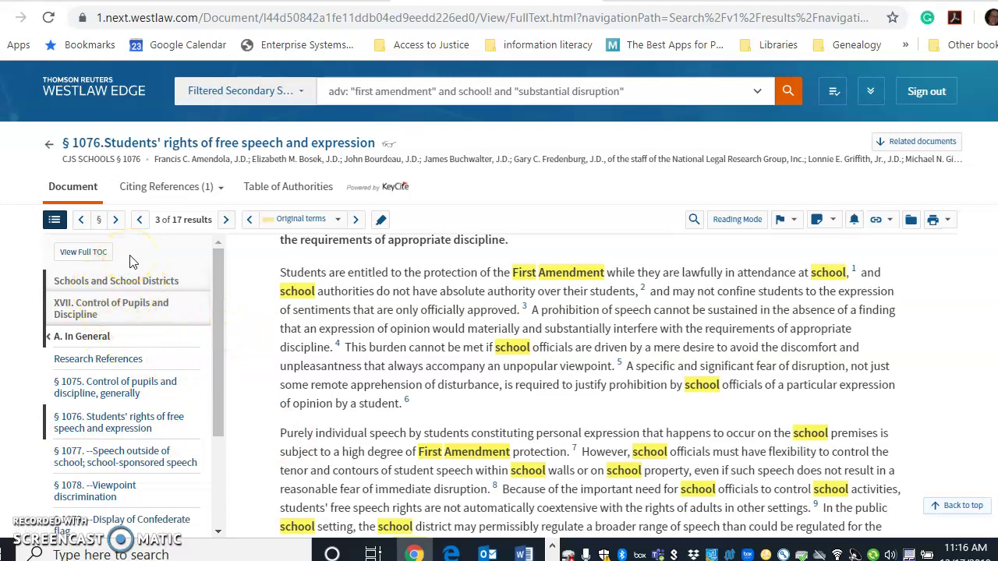
Review the neighbouring sections of § 1076 in the document's table of contents.
click(217, 319)
drag(217, 319, 215, 357)
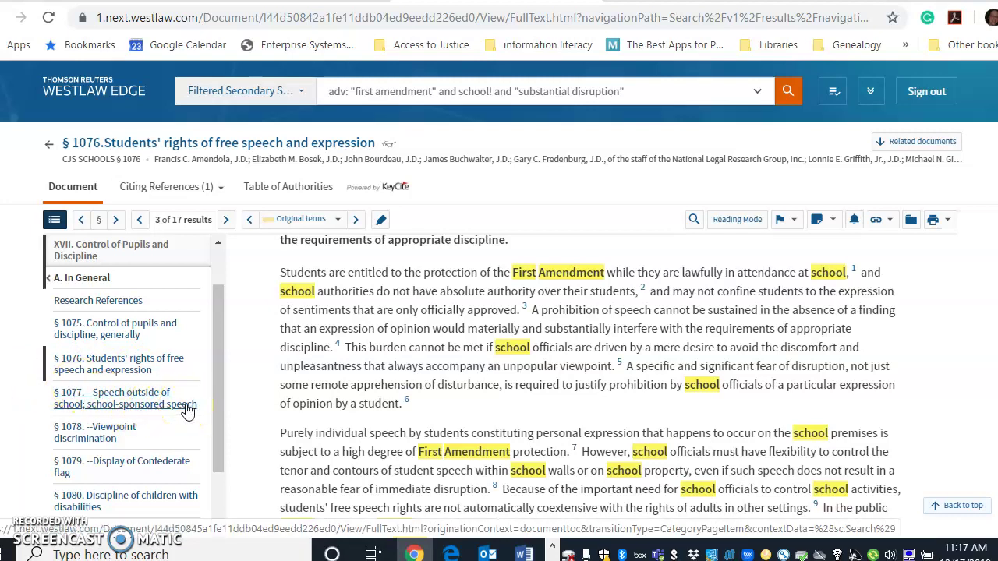
drag(218, 421, 214, 367)
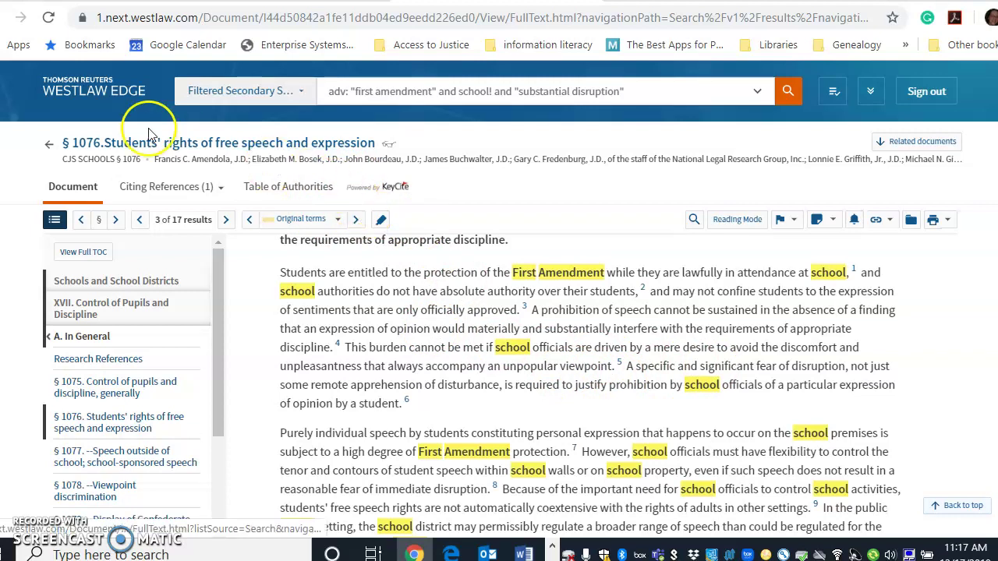
Return to the search results and open the Corpus Juris Secundum Constitutional Law entry § 760, Generally.
click(47, 148)
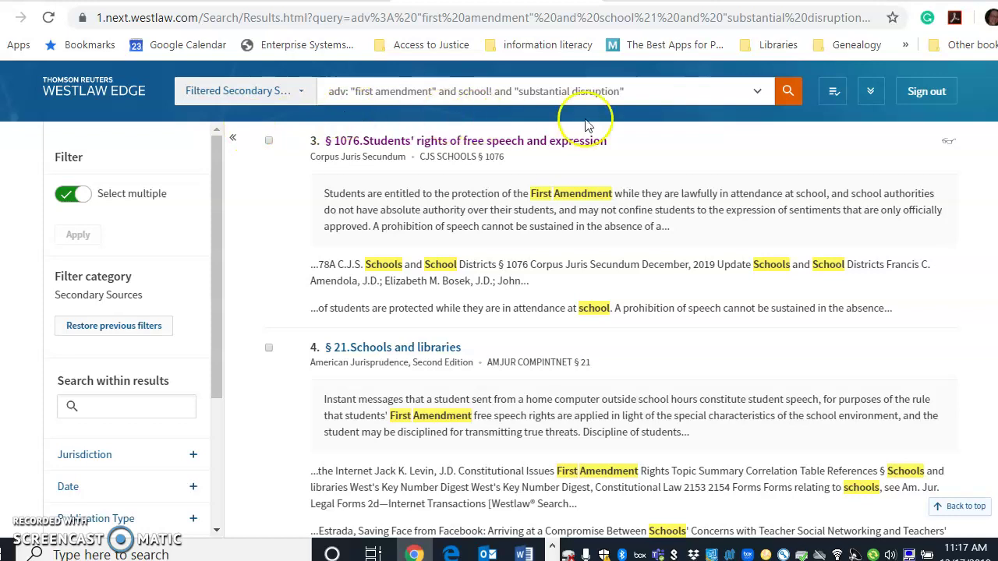
scroll(608, 327, down, 1)
scroll(608, 328, down, 1)
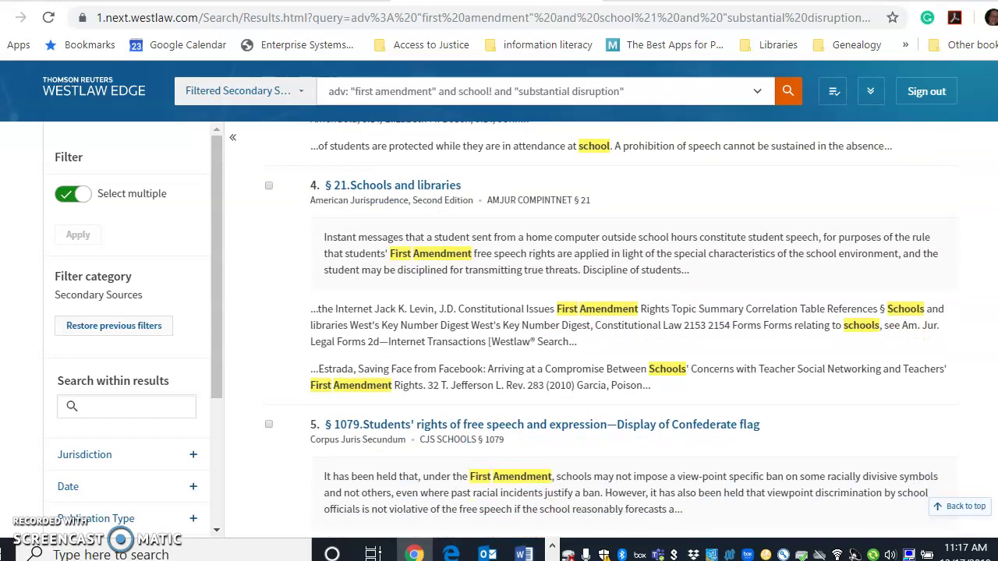
scroll(608, 328, up, 2)
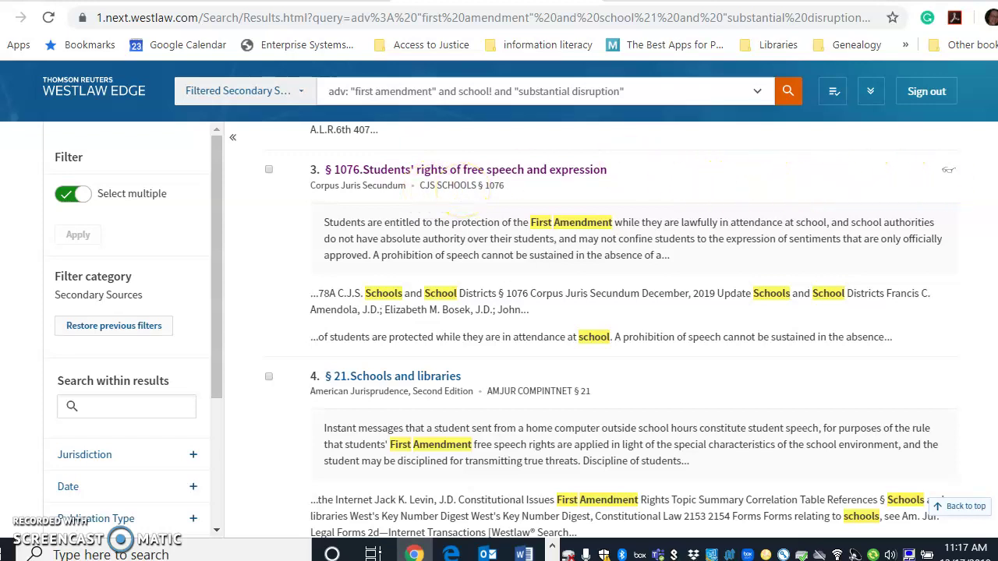
scroll(857, 187, down, 2)
scroll(948, 496, down, 3)
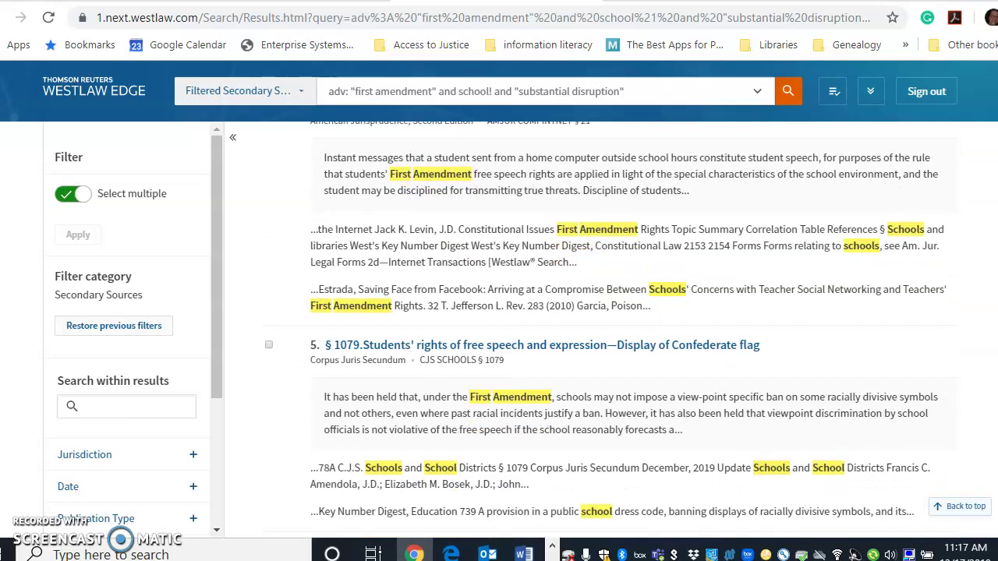
scroll(612, 331, down, 1)
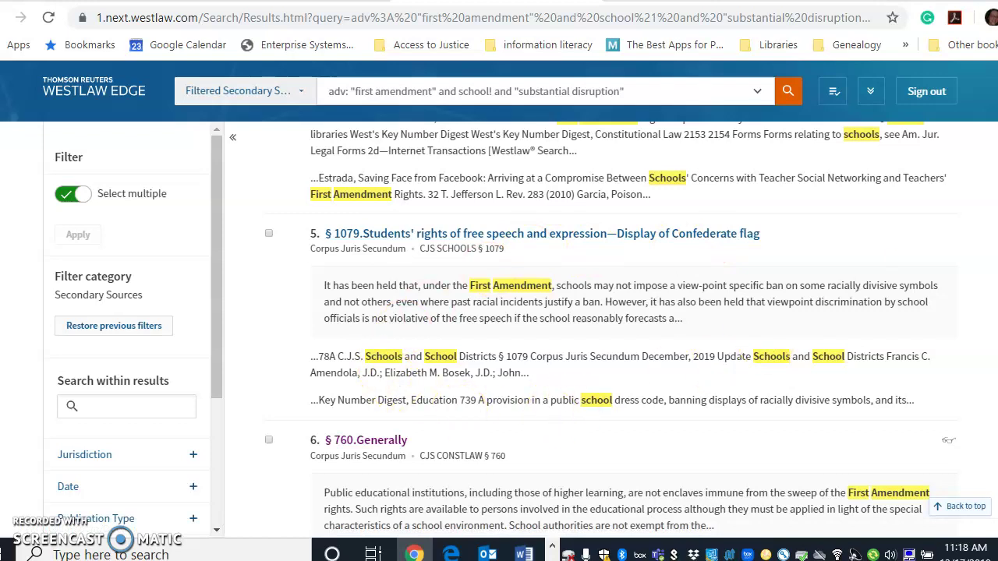
scroll(610, 339, down, 2)
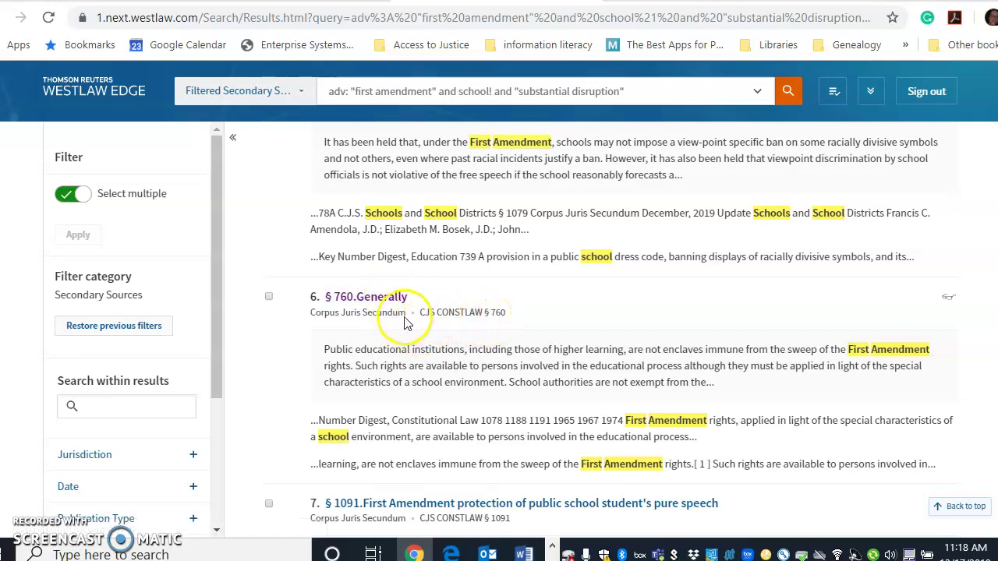
click(372, 304)
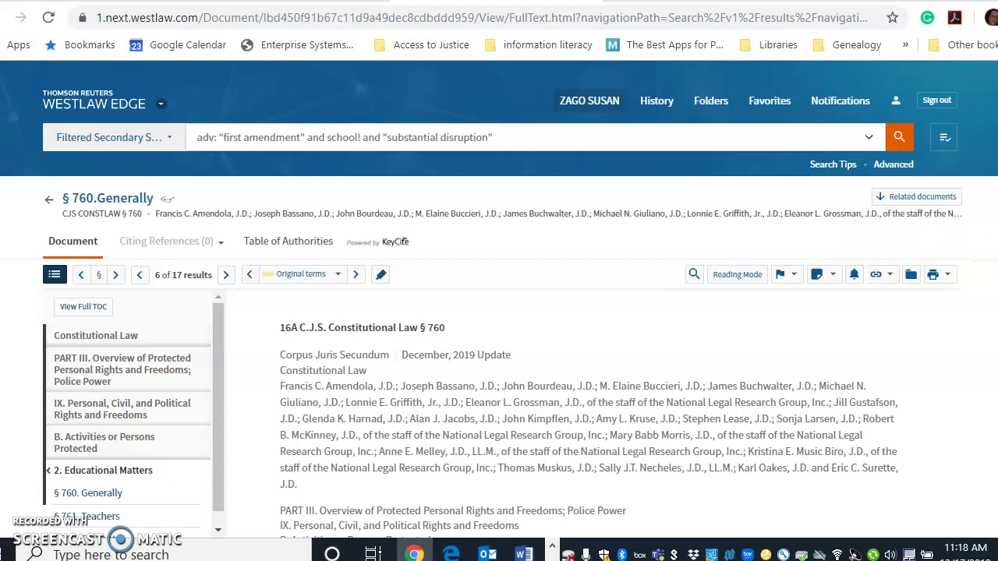
Read the Key Number Digest reference, summary statement and opening paragraphs of Constitutional Law § 760, Generally.
scroll(593, 421, down, 3)
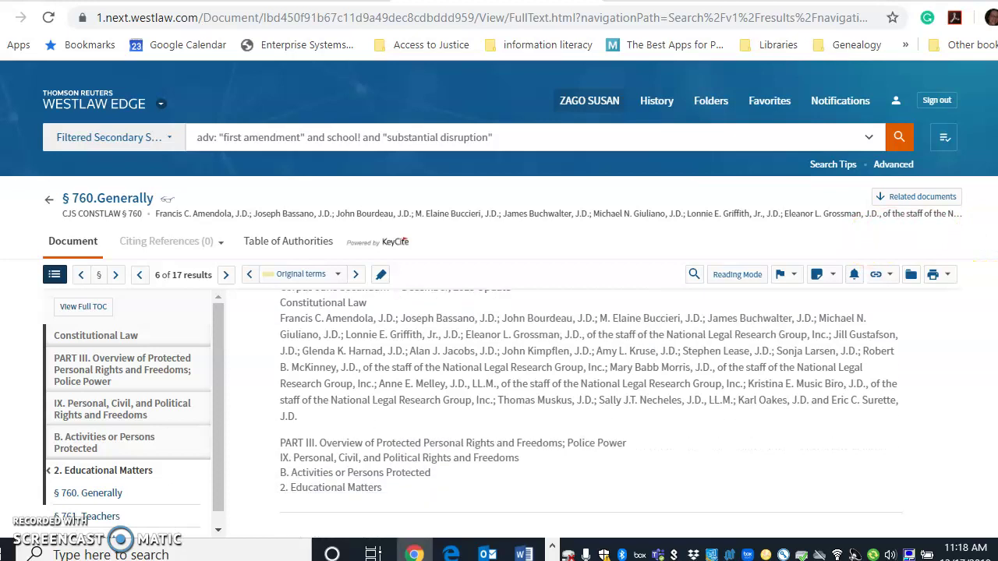
scroll(592, 390, down, 5)
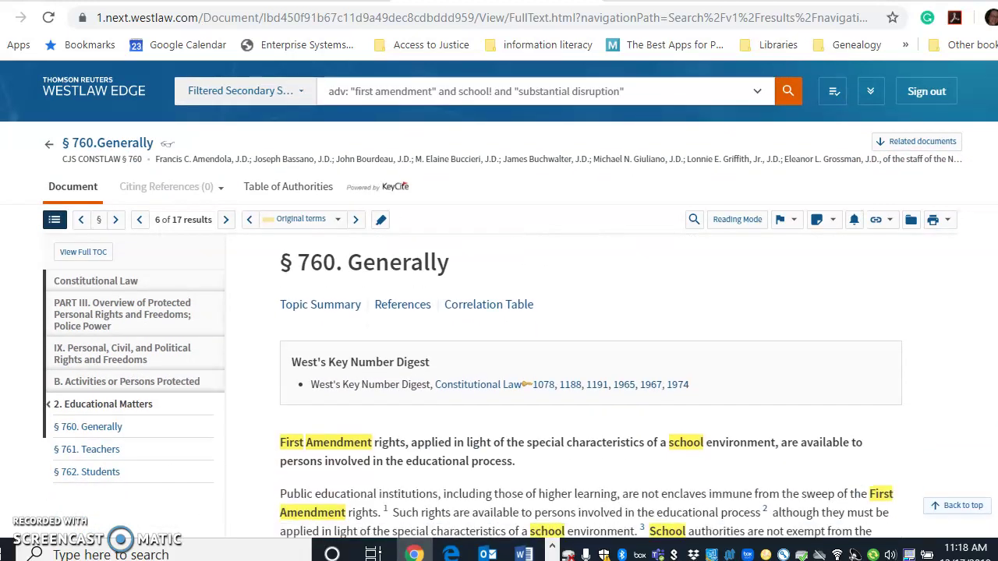
scroll(592, 390, down, 2)
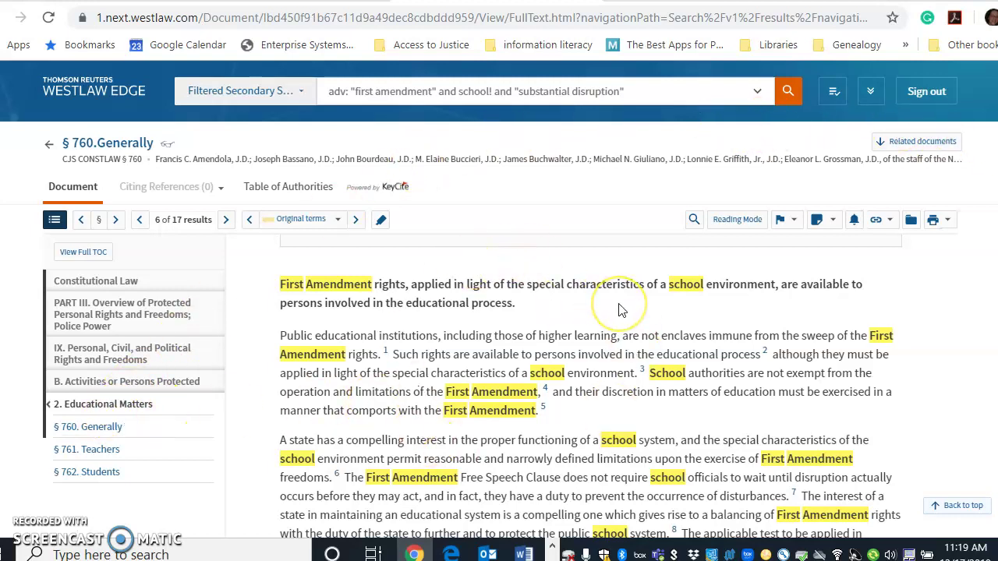
Open the neighbouring section § 762, Students, and examine its summary, opening paragraphs and the cases cited in footnote 1.
click(93, 476)
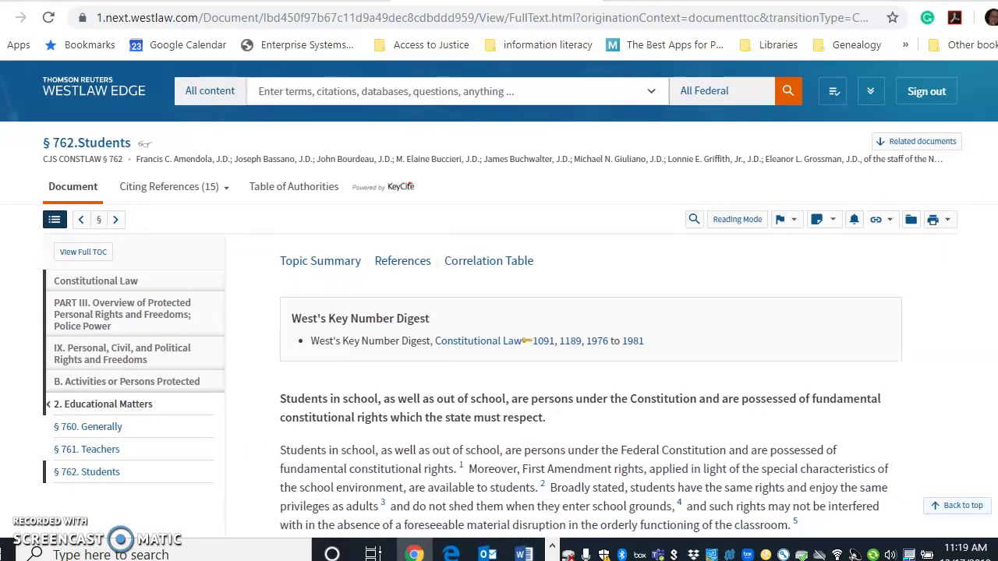
scroll(591, 385, down, 2)
scroll(591, 386, down, 1)
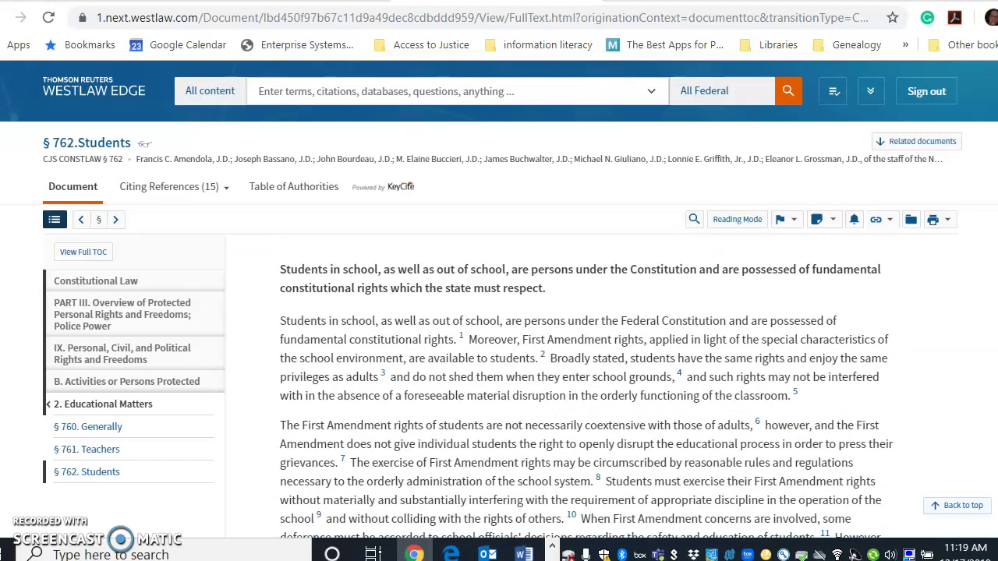
scroll(586, 389, down, 1)
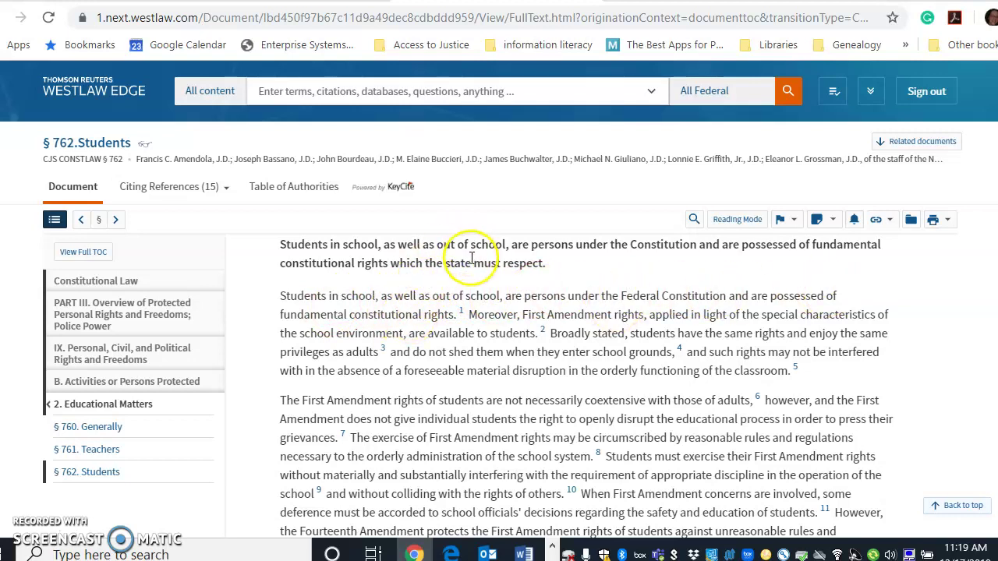
mouse_move(461, 313)
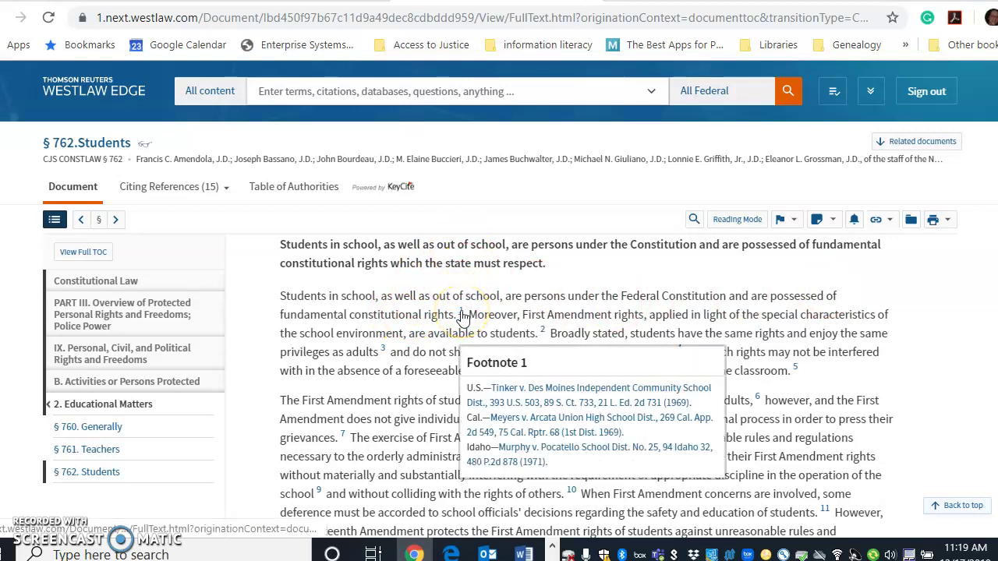